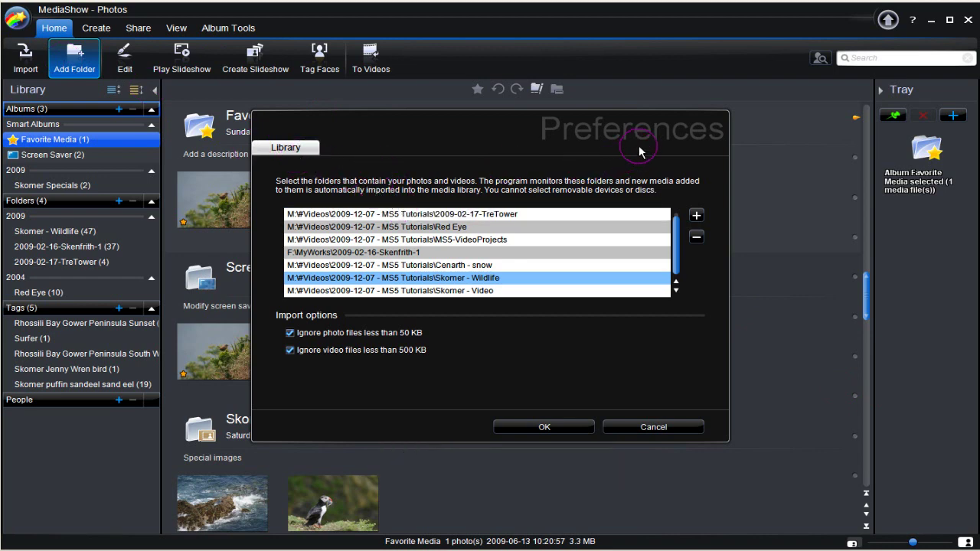
Add the Skomer - Wildlife folder to the library and close Preferences
left_click(480, 280)
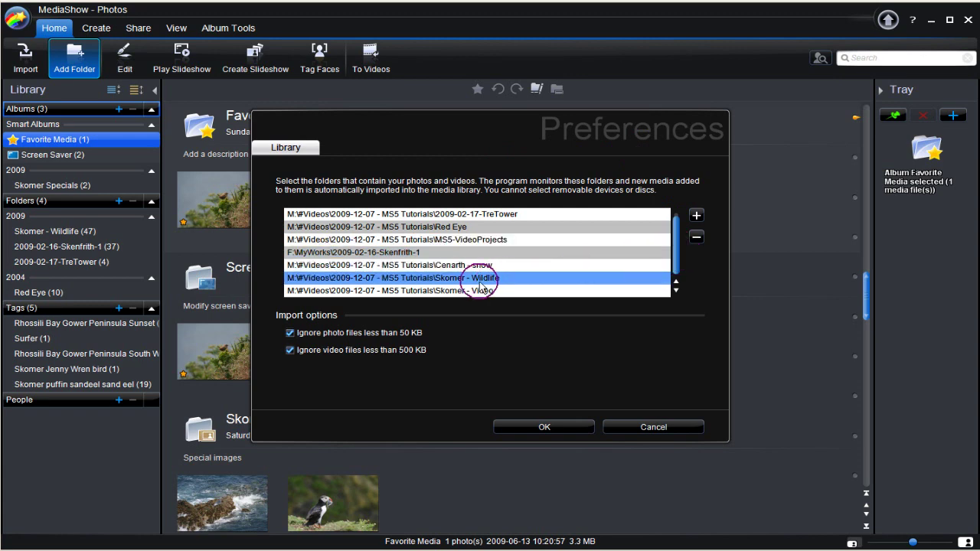
left_click(701, 215)
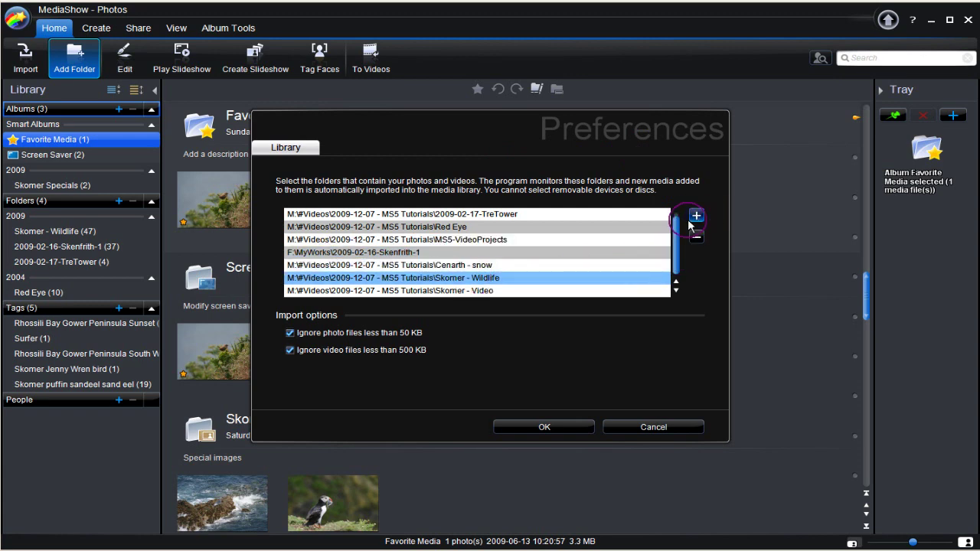
left_click(506, 280)
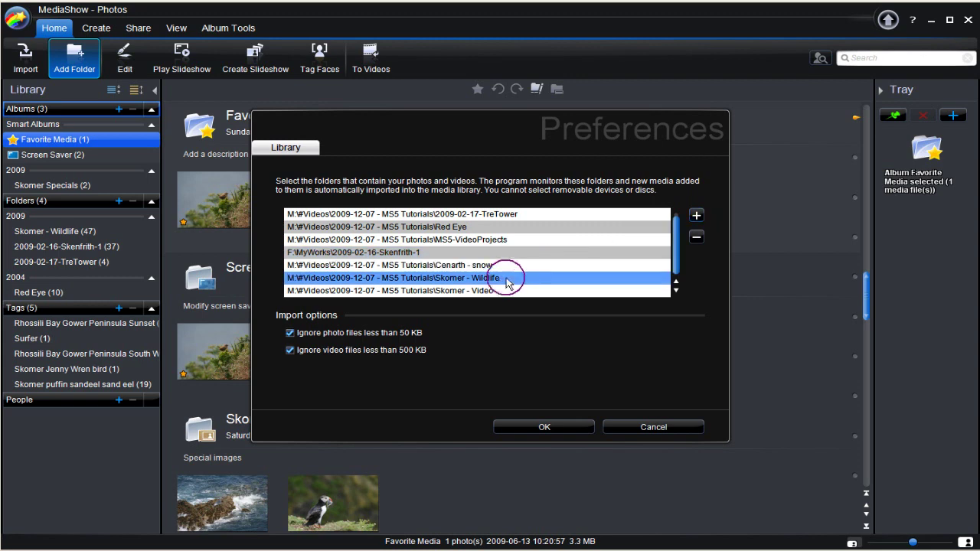
left_click(548, 428)
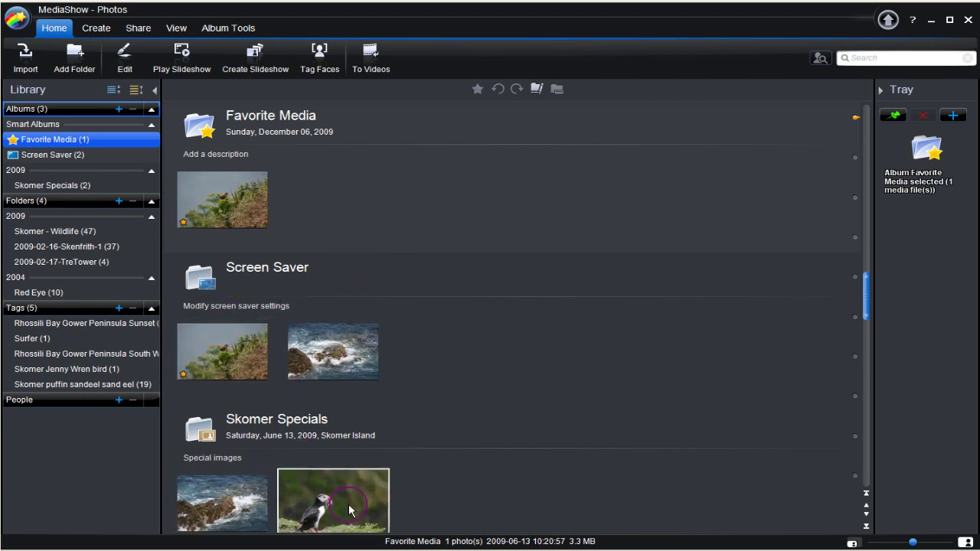
Show the Skomer - Wildlife folder's 47 photos and select the wren photo
left_click(68, 233)
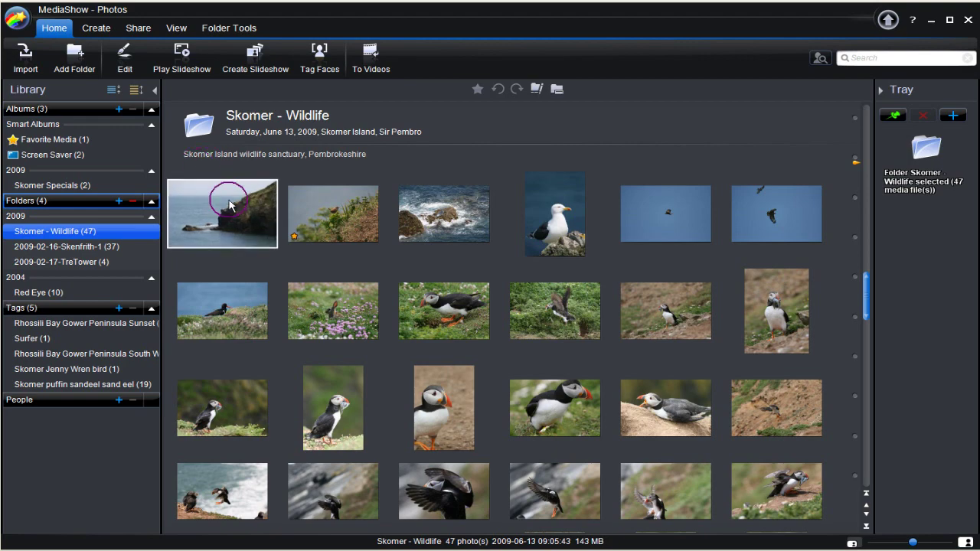
left_click(324, 212, "ctrl")
Marquee-select the whole block of visible photos in the top rows
left_click(235, 227, "ctrl")
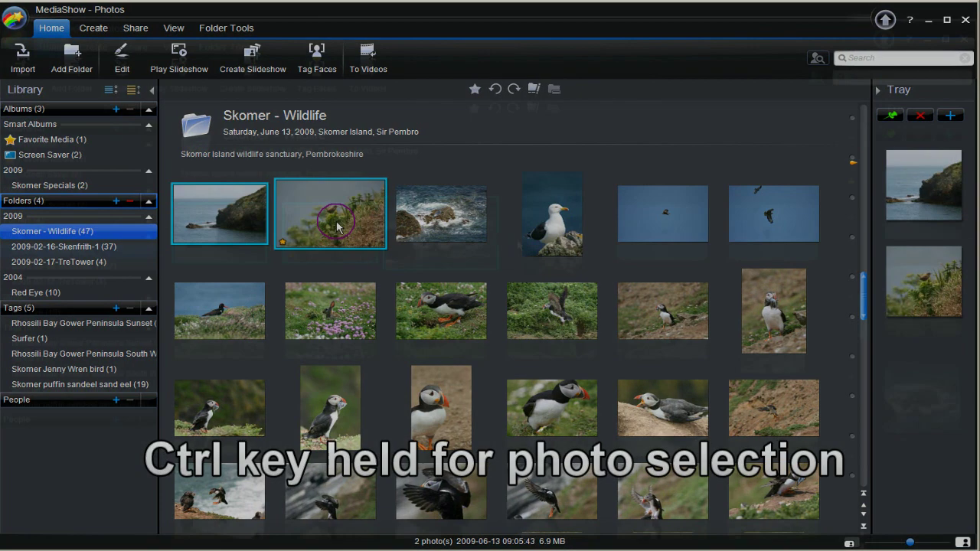
left_click(444, 213, "ctrl")
left_click(555, 214, "ctrl")
left_click(776, 214, "ctrl")
left_click(776, 310, "ctrl")
left_click(665, 311, "ctrl")
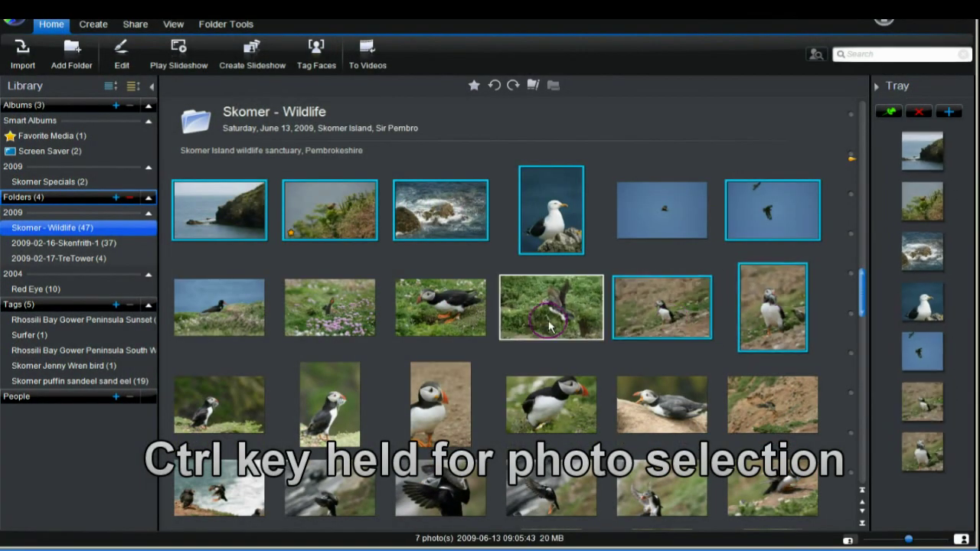
left_click(549, 325, "ctrl")
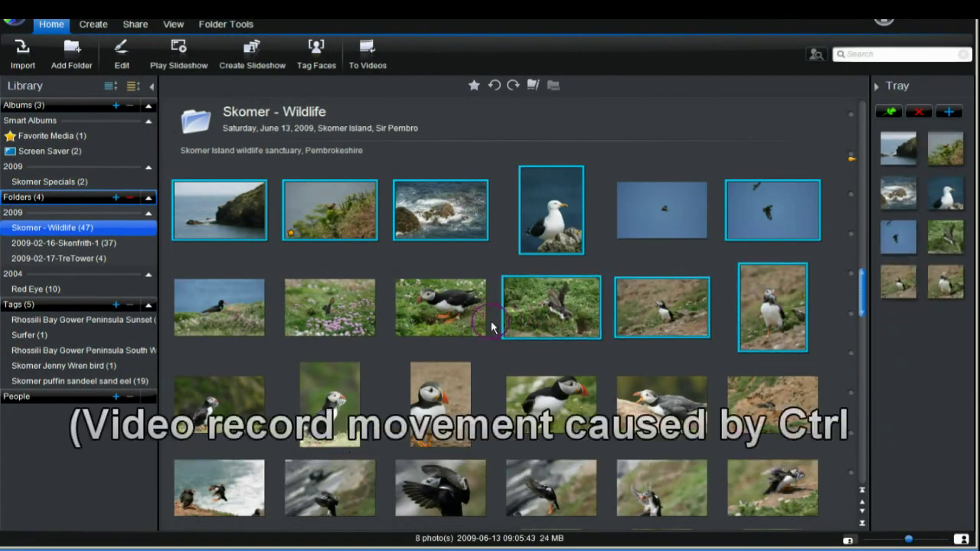
left_click(441, 310, "ctrl")
left_click(329, 314, "ctrl")
left_click(219, 310, "ctrl")
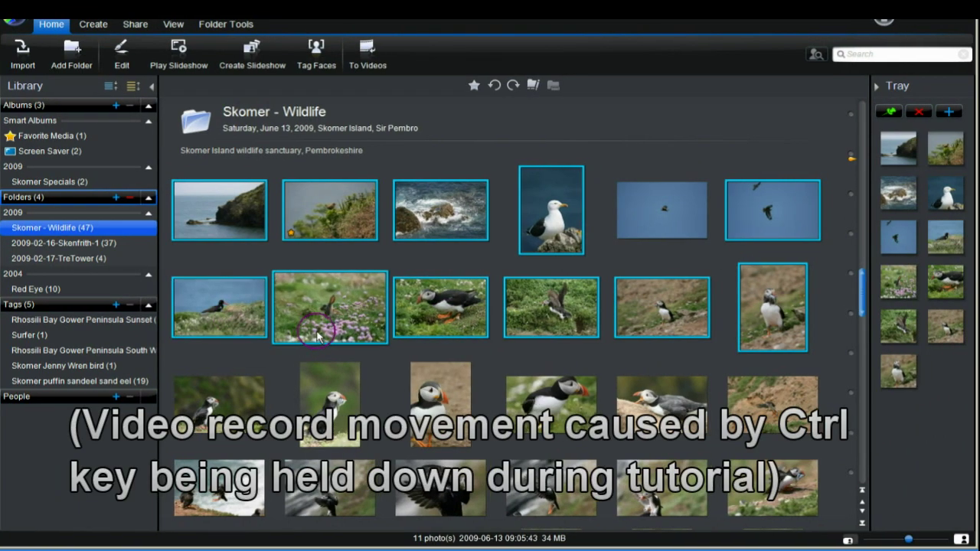
left_click(387, 370)
left_click_drag(167, 174, 848, 514)
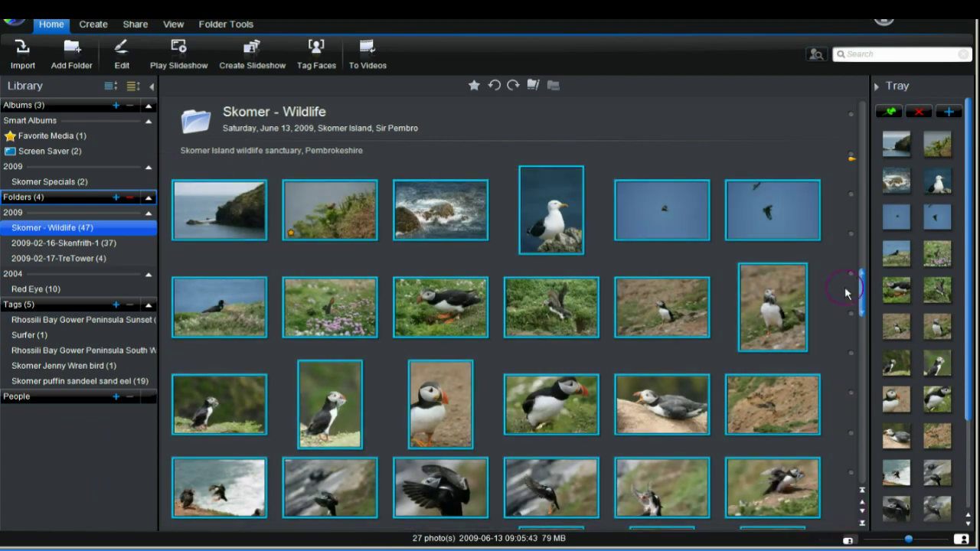
Add the puffin and sailboat photos further down, then deselect the second sailboat
scroll(857, 306, "down", 5)
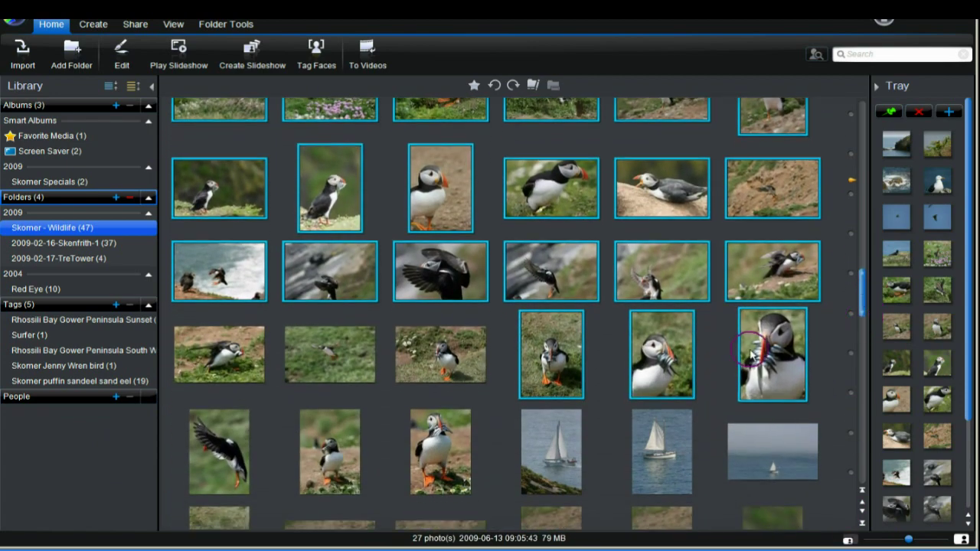
left_click(440, 354, "ctrl")
left_click(244, 366, "ctrl")
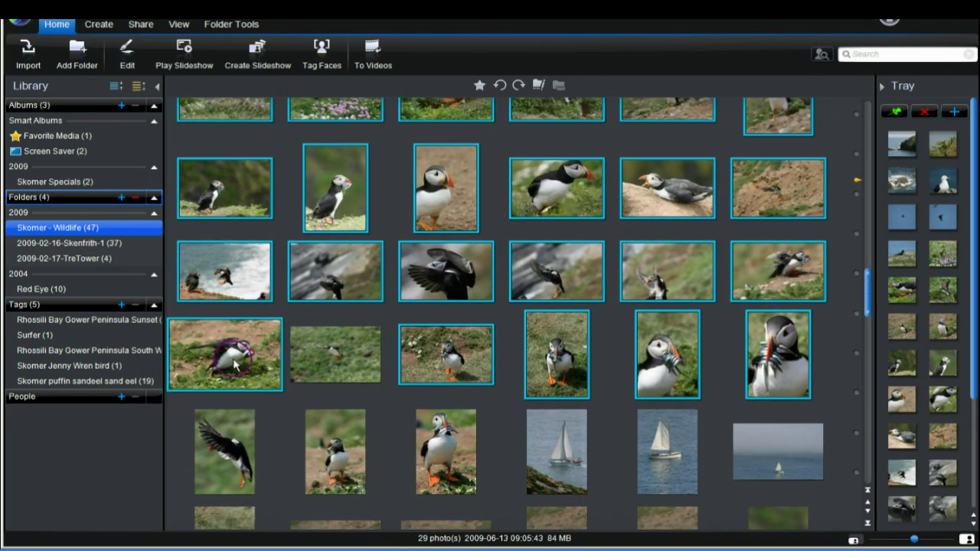
left_click(337, 356, "ctrl")
left_click(448, 459, "ctrl")
left_click(337, 476, "ctrl")
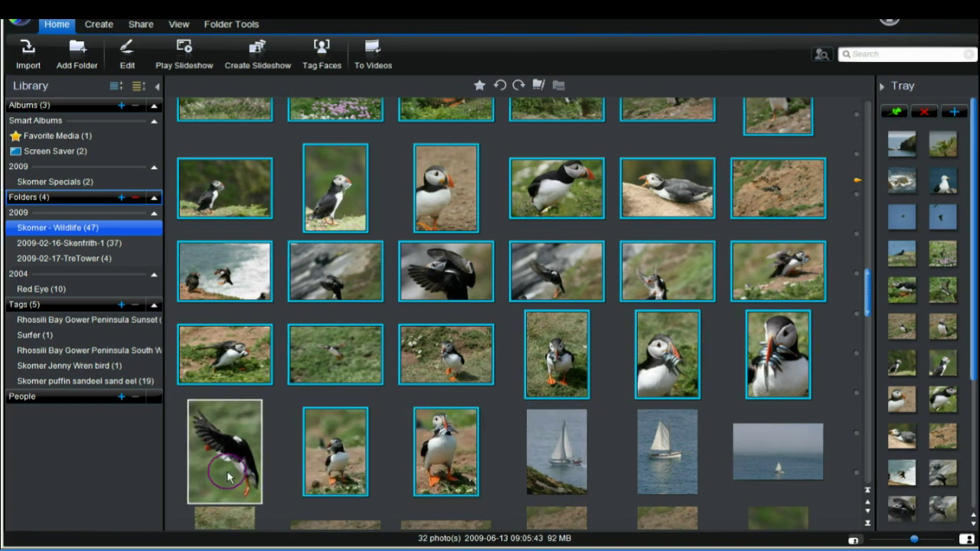
left_click(228, 476, "ctrl")
left_click(665, 453, "ctrl")
left_click(540, 463, "ctrl")
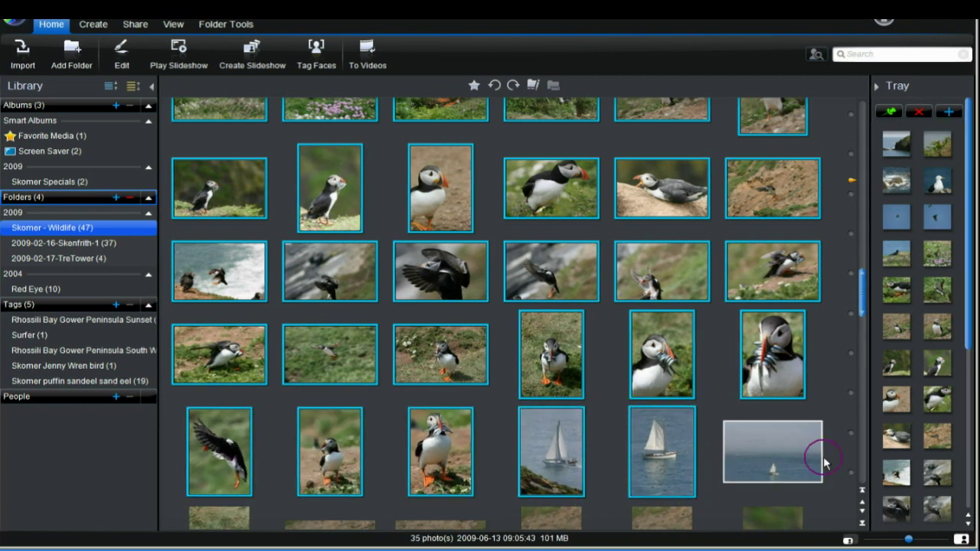
scroll(861, 304, "down", 3)
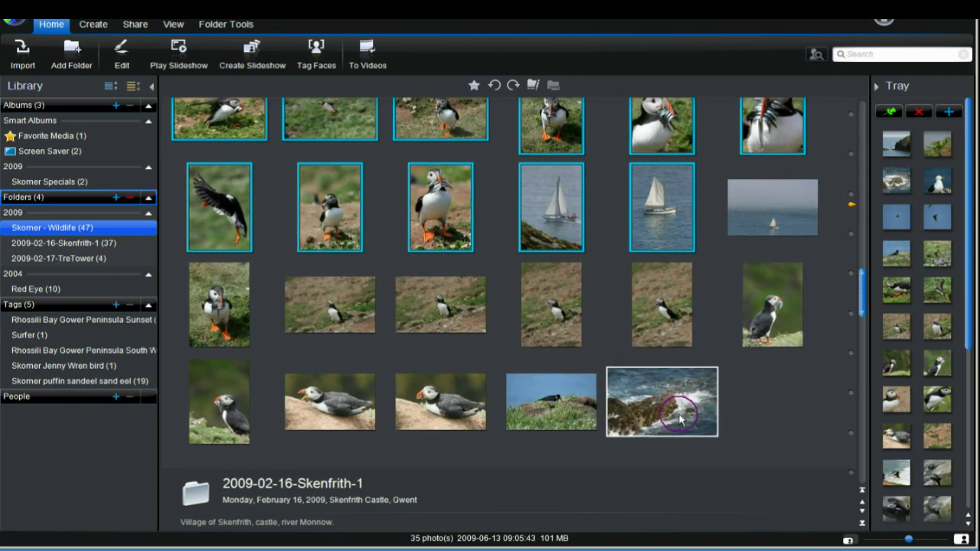
left_click(792, 329, "ctrl")
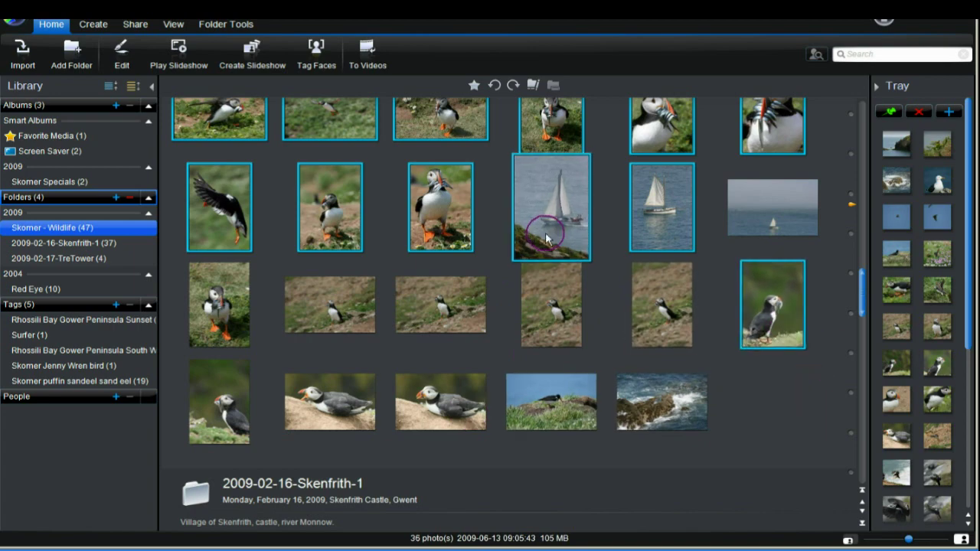
left_click(652, 230, "ctrl")
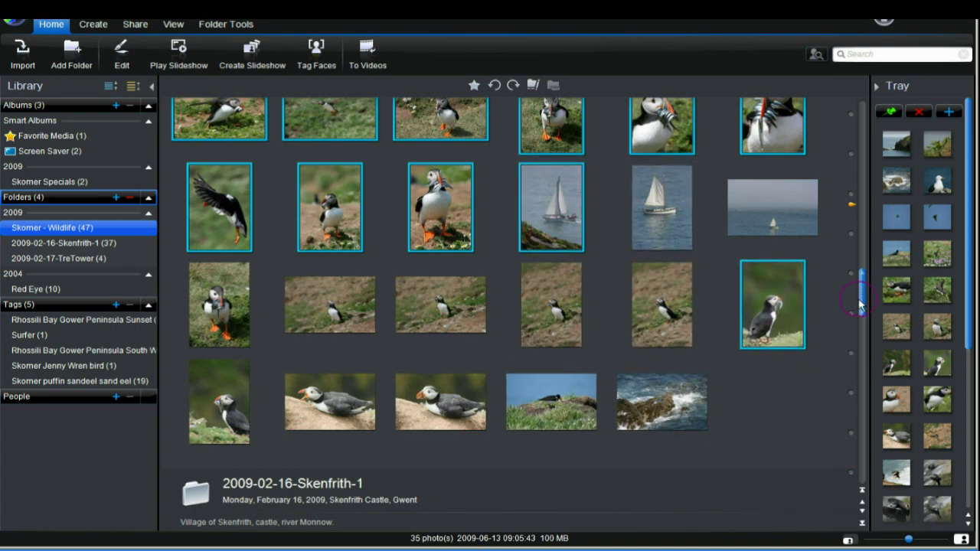
Create a new slideshow from the 35 selected photos
scroll(859, 252, "up", 5)
scroll(863, 291, "up", 2)
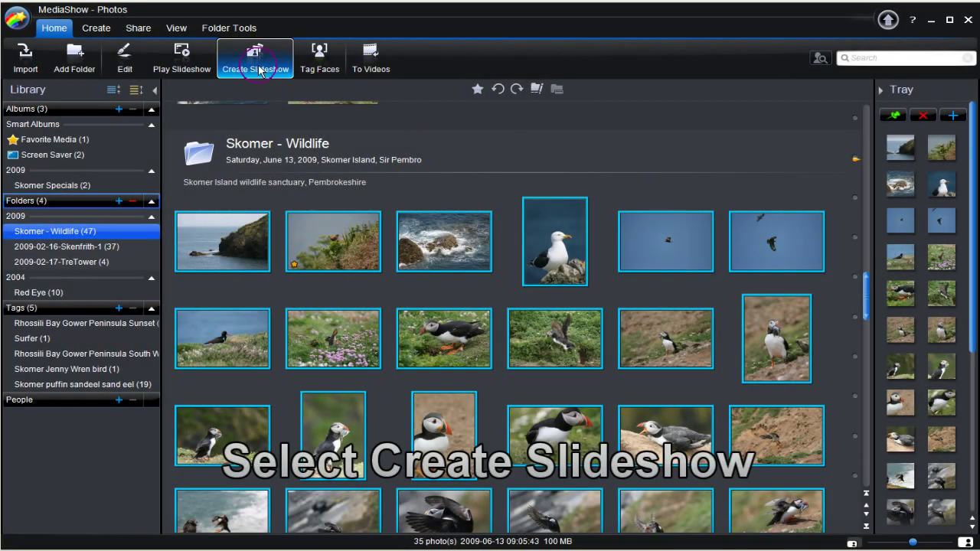
left_click(259, 70)
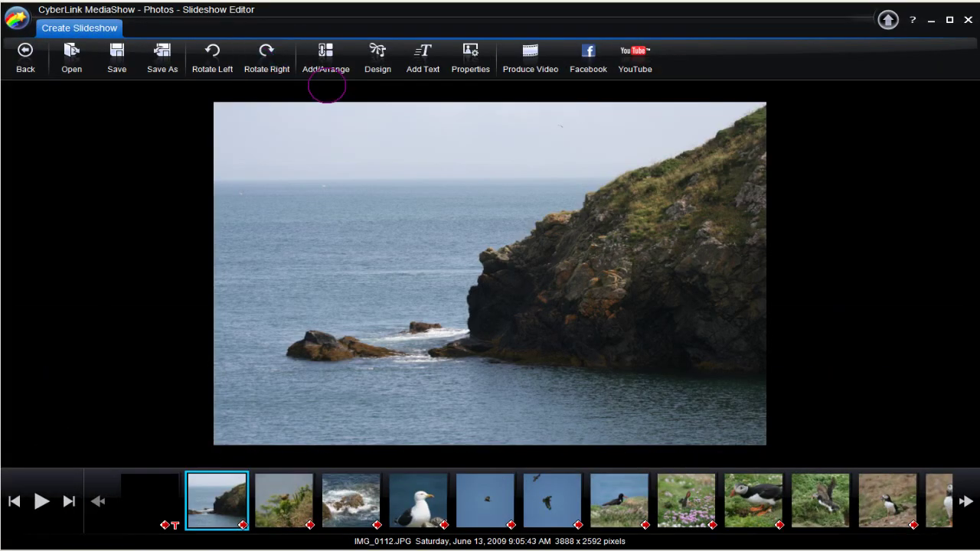
Move photo 5, the blue-sky bird shot, to position 19
left_click(328, 71)
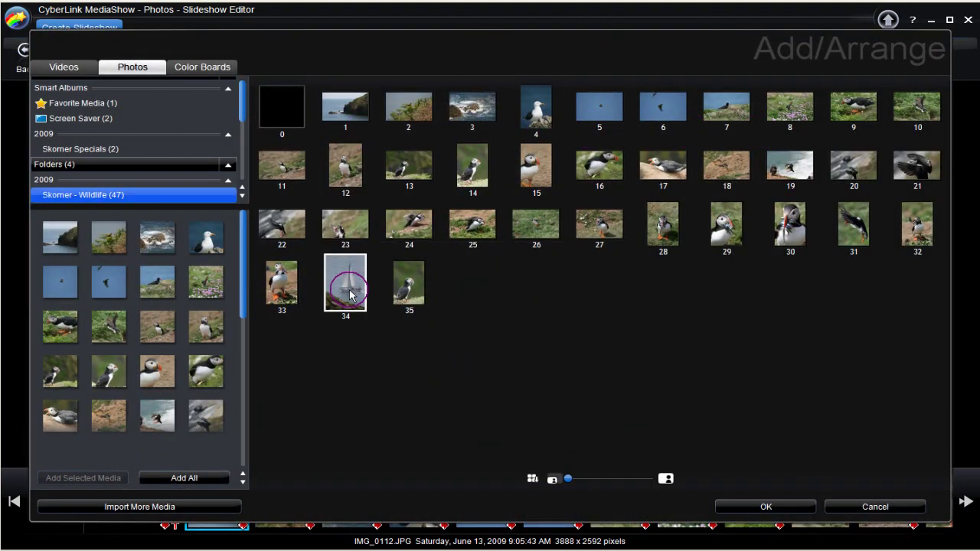
left_click(617, 124)
left_click_drag(617, 124, 792, 163)
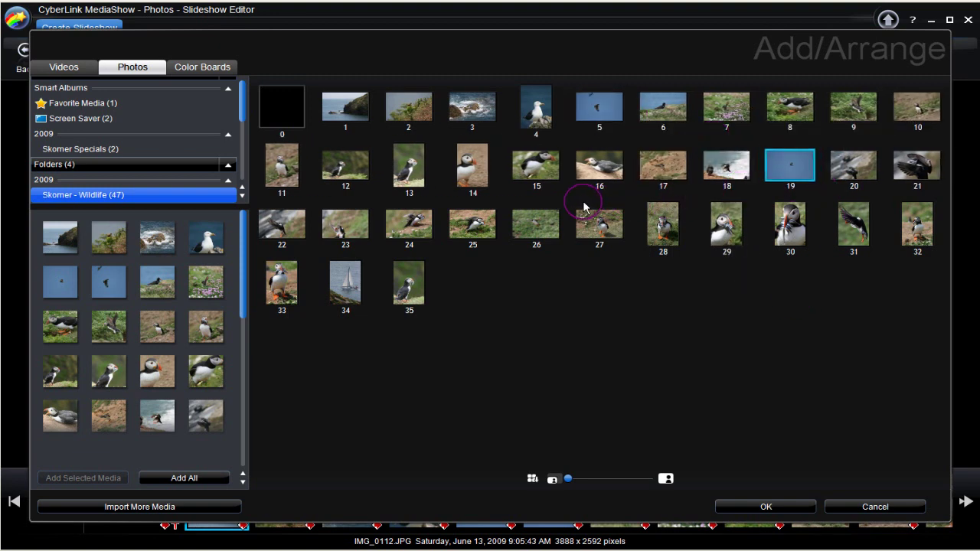
Move photo 31, the flying puffin, to position 23
left_click_drag(569, 480, 655, 479)
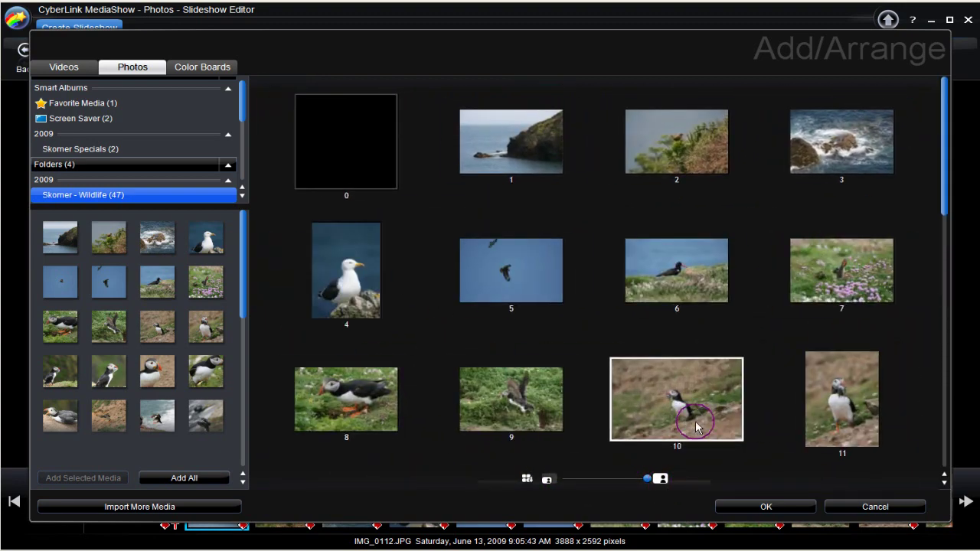
left_click_drag(947, 192, 945, 477)
left_click(839, 313)
left_click_drag(945, 383, 932, 317)
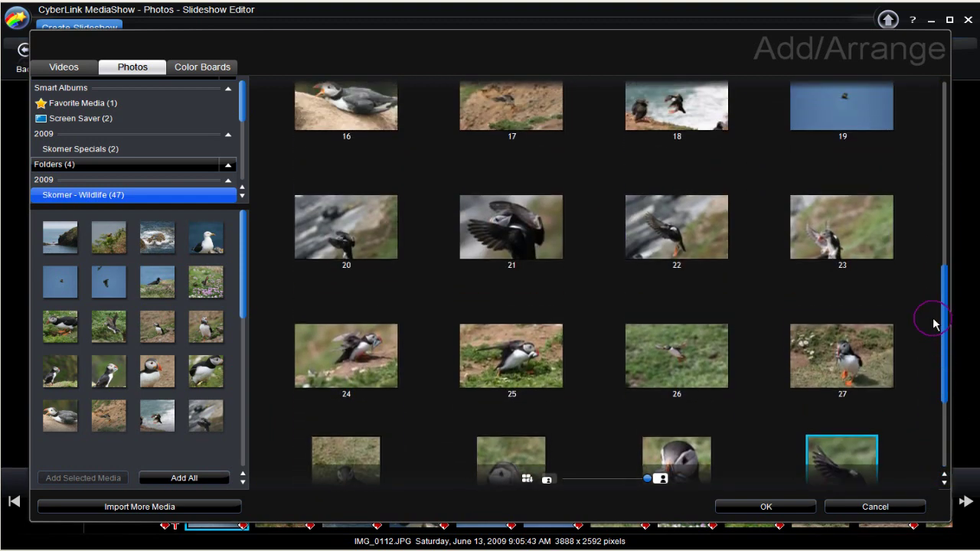
left_click_drag(841, 460, 827, 230)
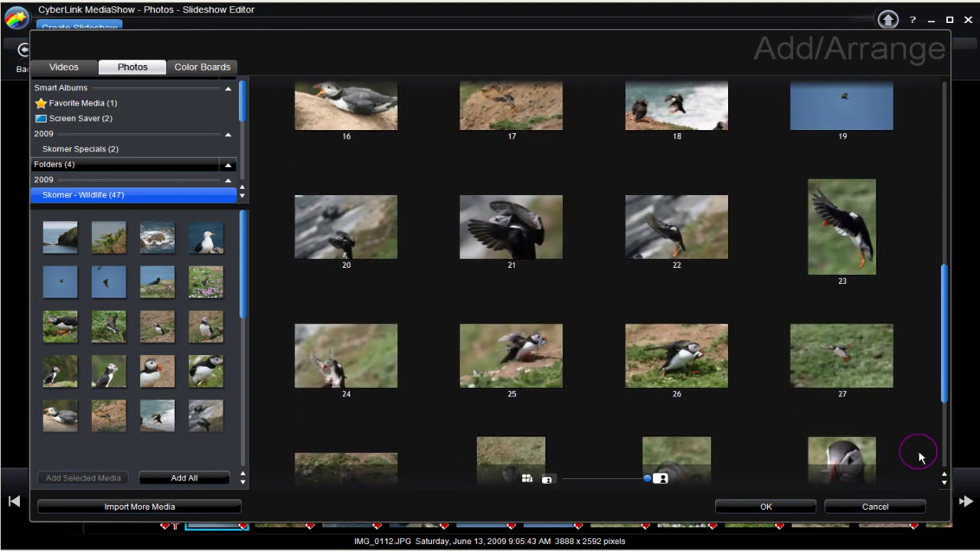
Move photo 27 into position 13 and close Add/Arrange
left_click_drag(849, 359, 842, 422)
left_click_drag(647, 479, 591, 478)
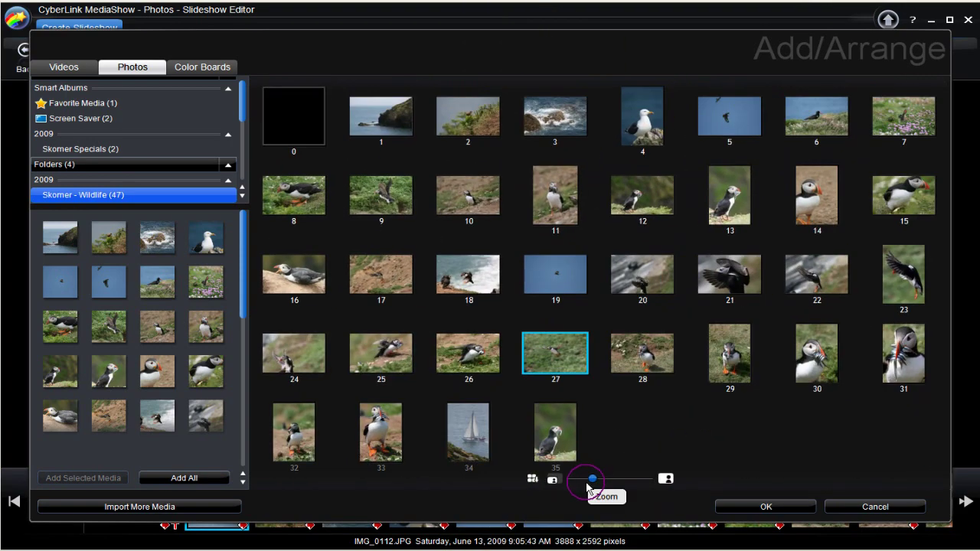
left_click_drag(555, 352, 729, 196)
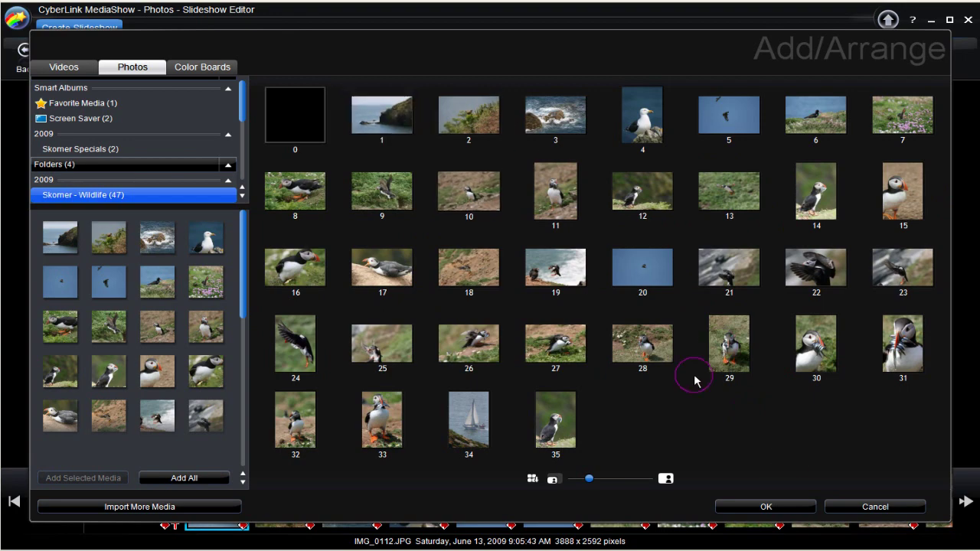
left_click(765, 507)
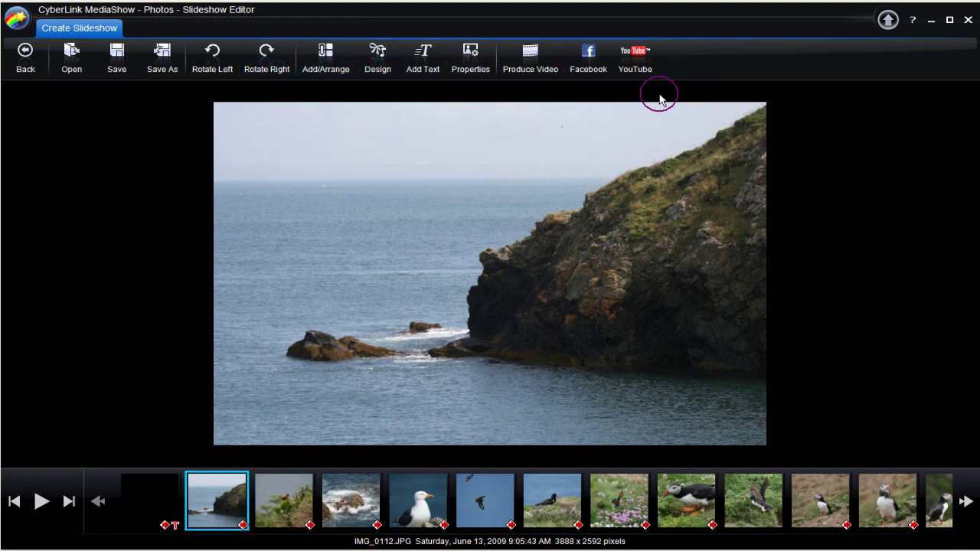
Choose the Motion transition style for the slideshow
left_click(376, 60)
left_click(332, 195)
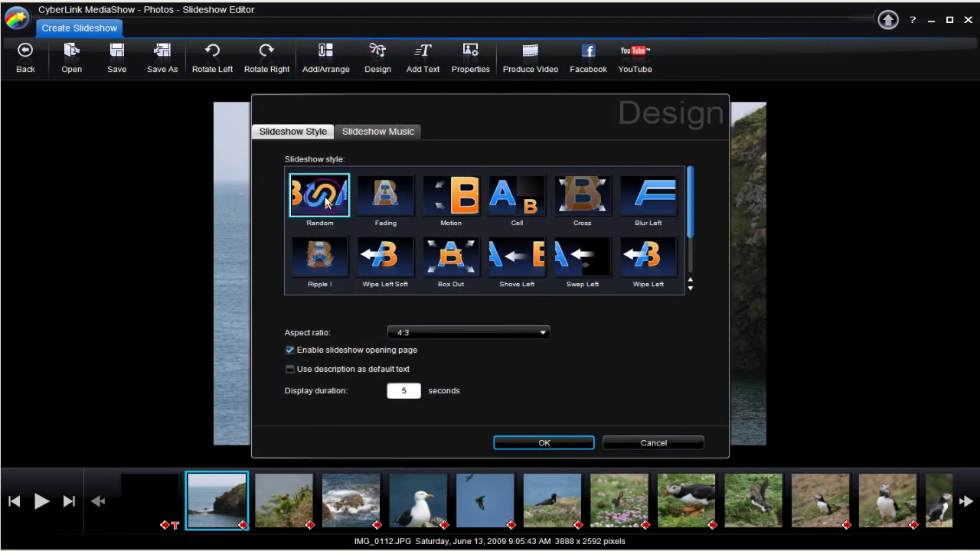
left_click(376, 199)
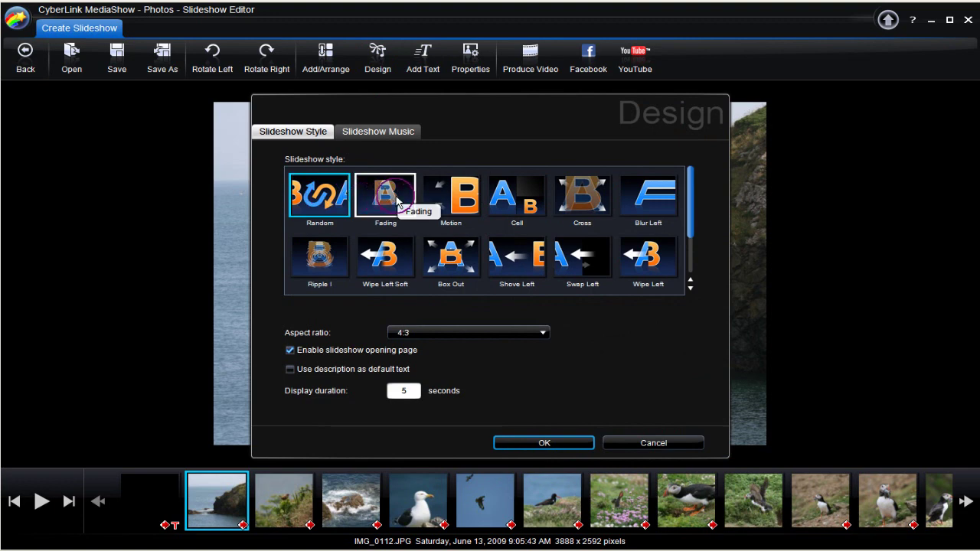
left_click(326, 200)
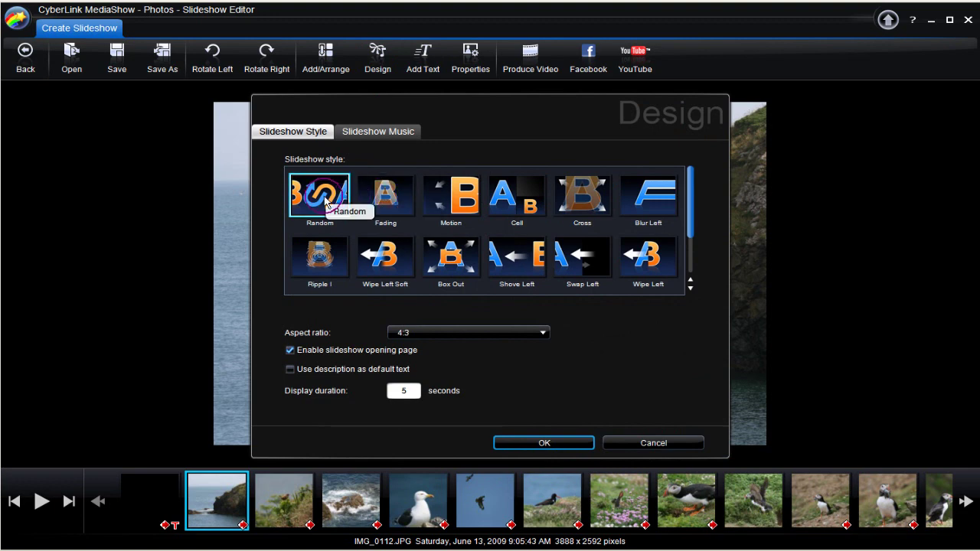
left_click(435, 202)
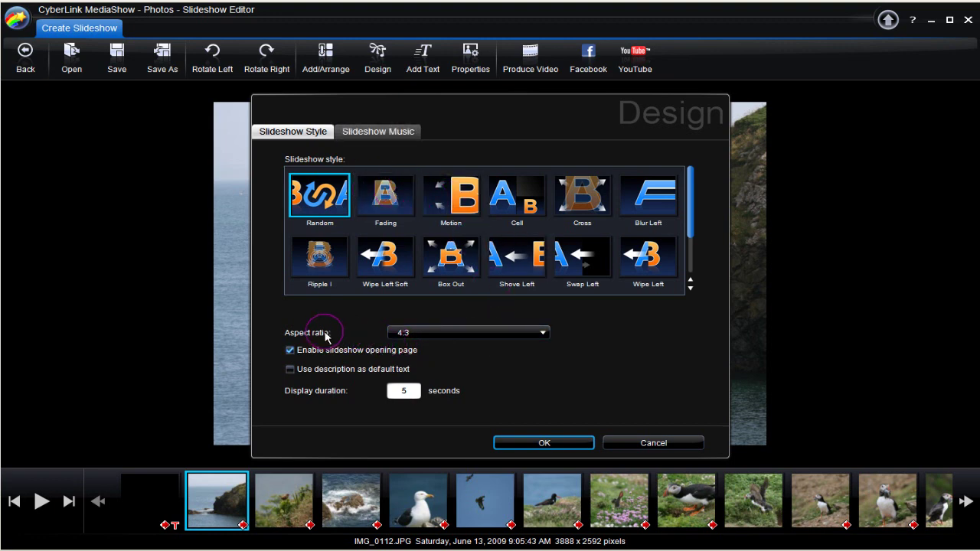
Set the aspect ratio to 16:9 and use photo descriptions as default text
left_click(541, 332)
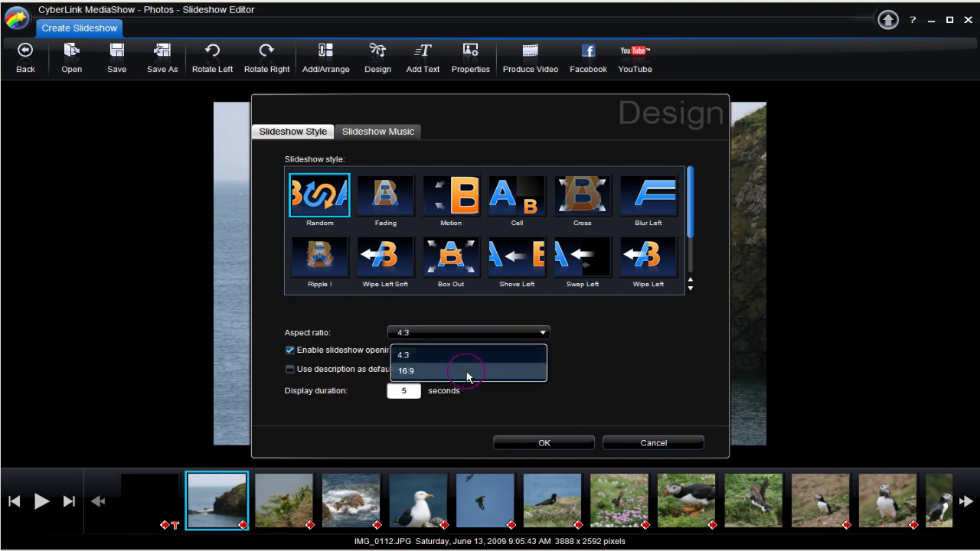
left_click(520, 372)
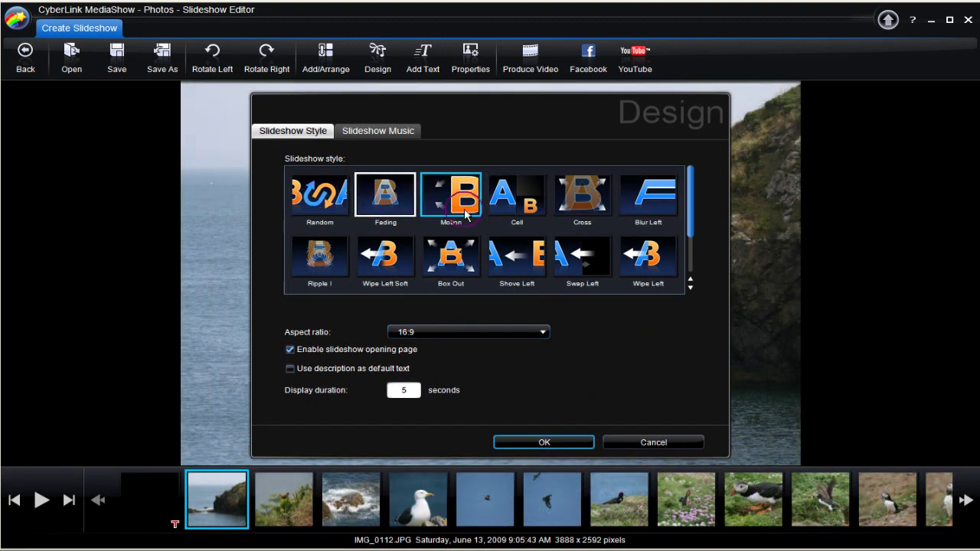
scroll(693, 212, "down", 1)
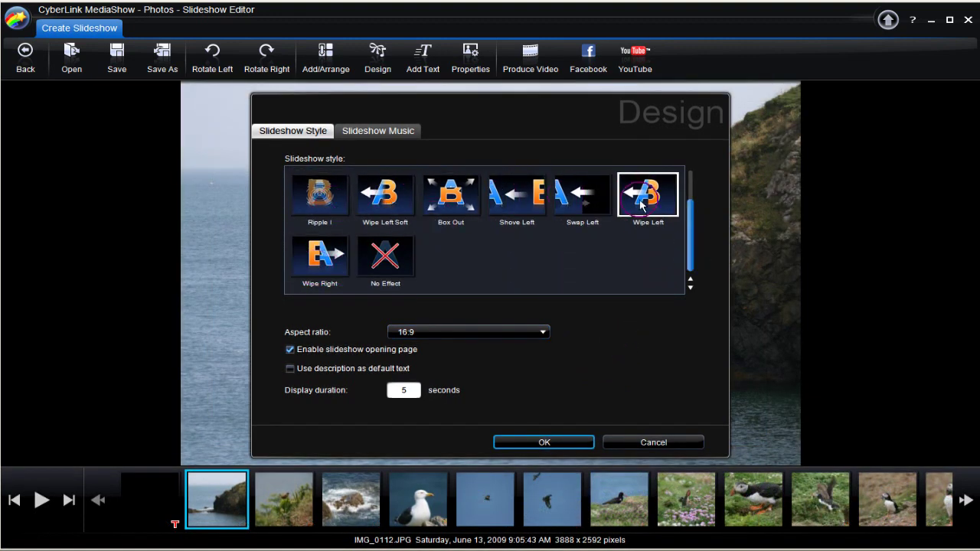
left_click_drag(687, 263, 686, 199)
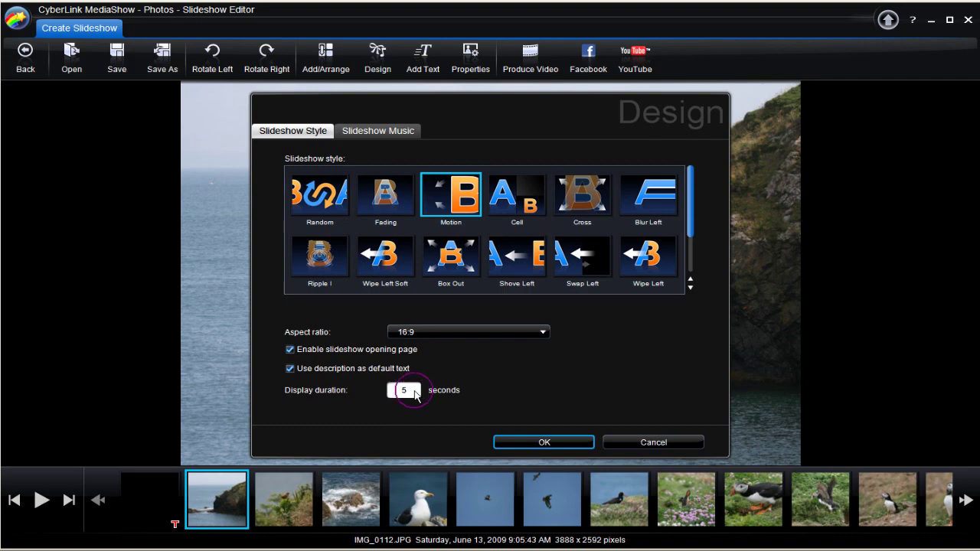
left_click(545, 442)
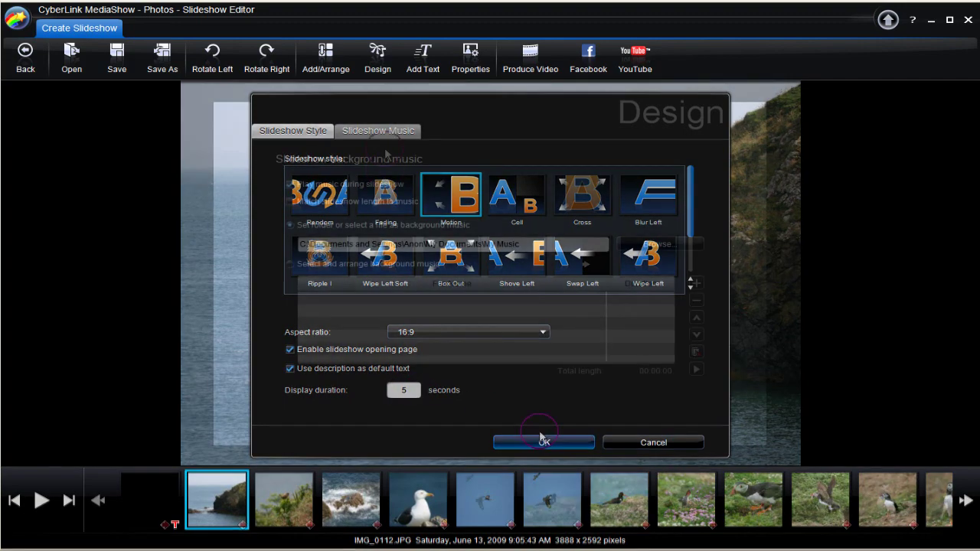
Play 'Diddanwch Gruffudd ap Cynan.mp3' (2:30) as background music and close Design
left_click(291, 186)
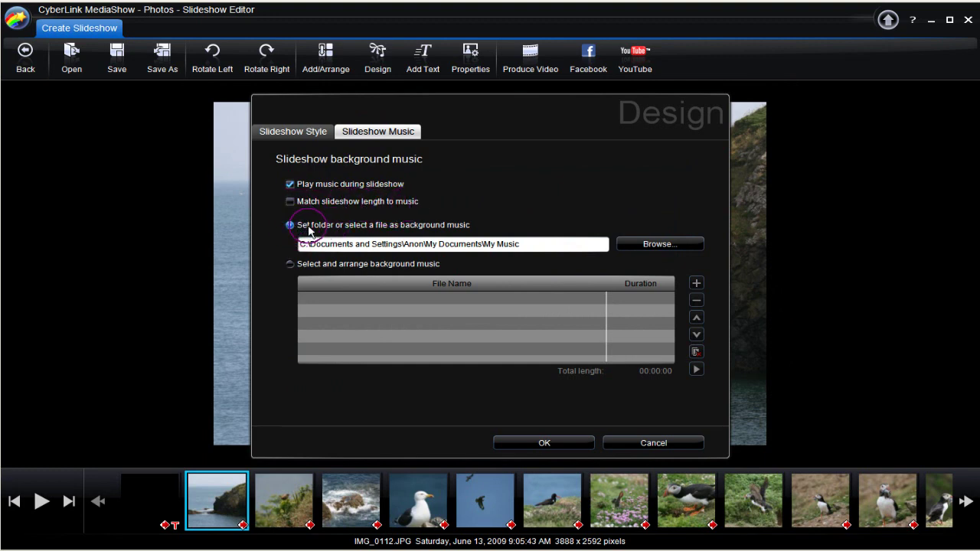
left_click(696, 283)
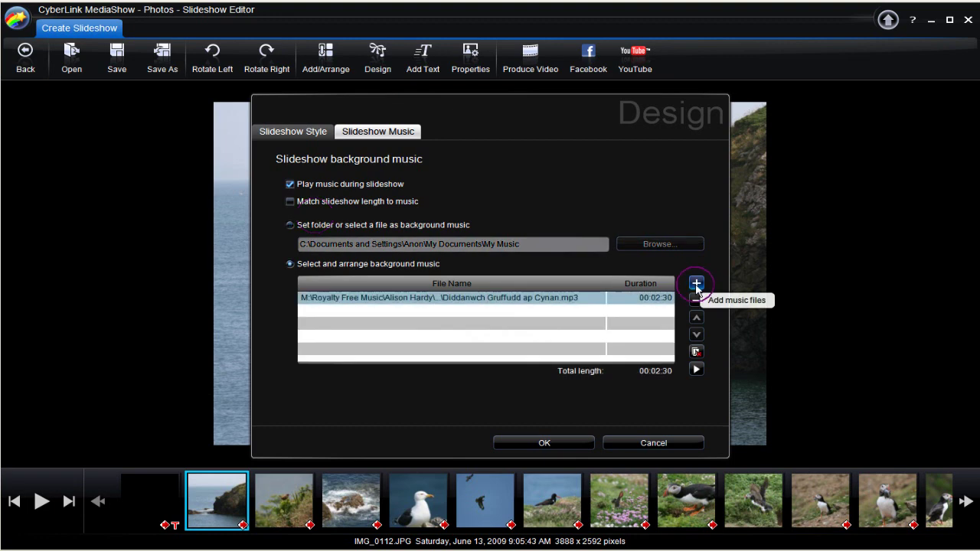
left_click(542, 444)
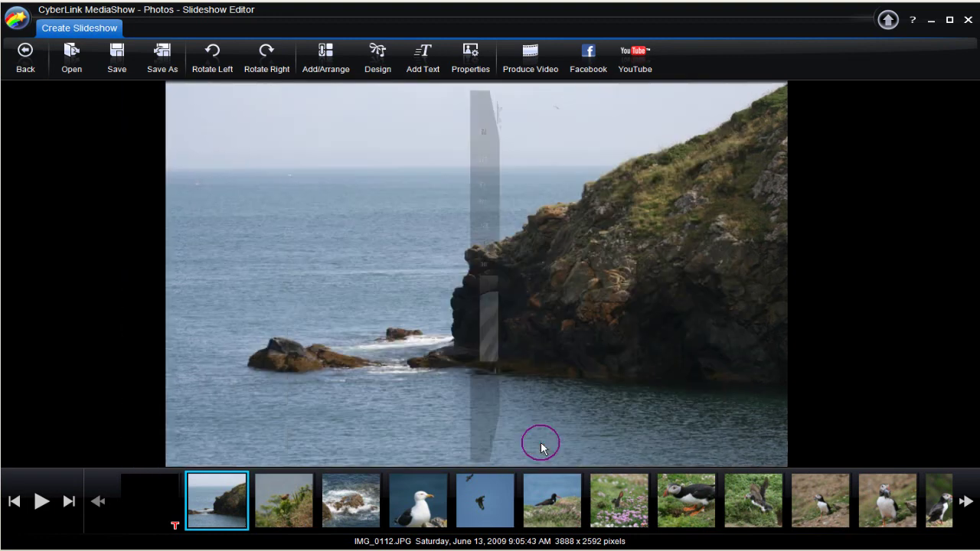
Add a 'Skomer Island' title to the first photo with a shadowed font
left_click(422, 58)
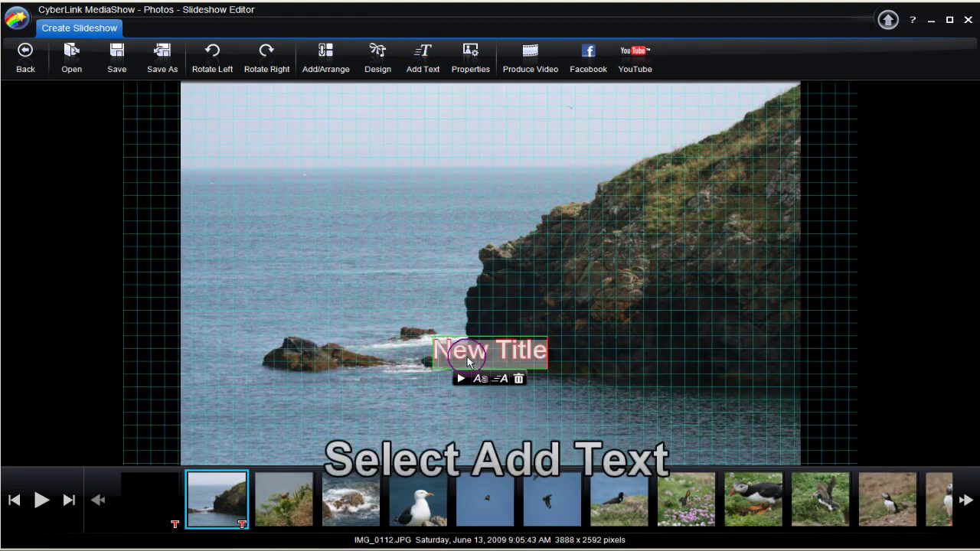
left_click(450, 360)
type("Skomer Island")
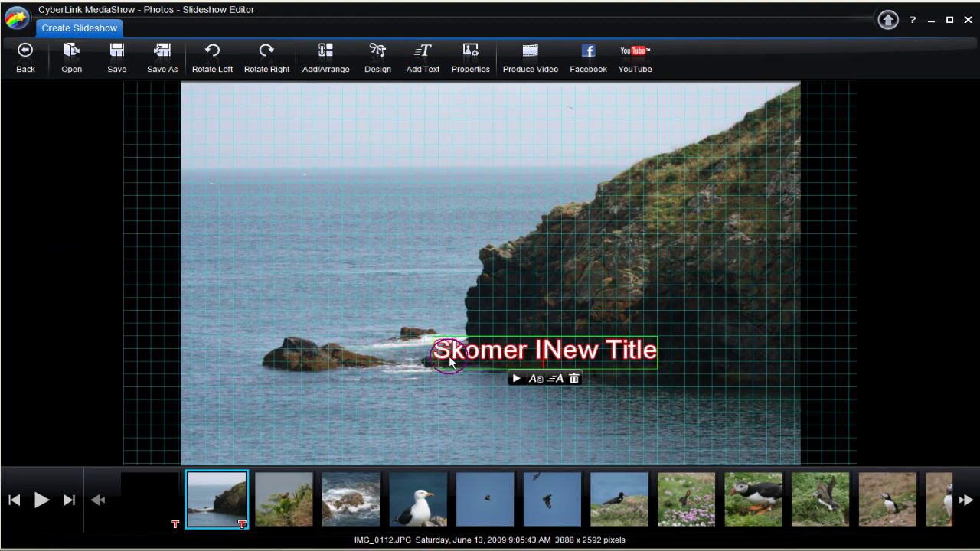
key("Delete")
key("Delete")
key("Delete")
key("Delete")
key("Delete")
key("Delete")
key("Delete")
key("Delete")
key("Delete")
left_click(510, 380)
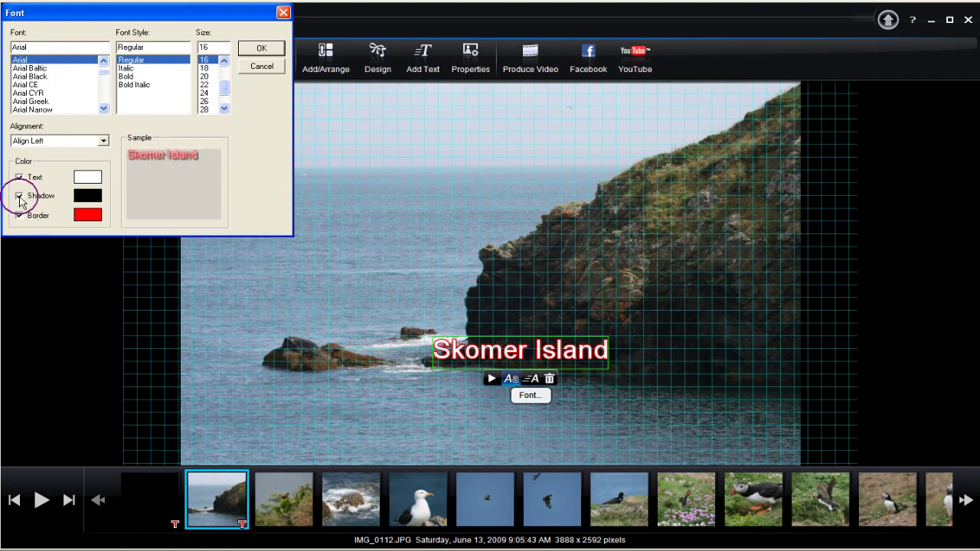
left_click(262, 50)
Give the title an animated text effect and move it to the upper left
left_click(534, 380)
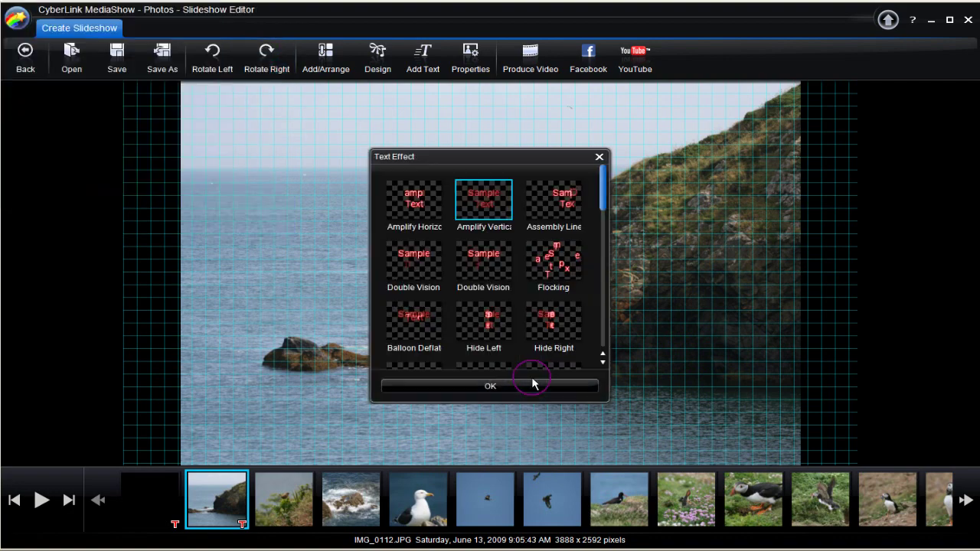
scroll(583, 219, "down", 1)
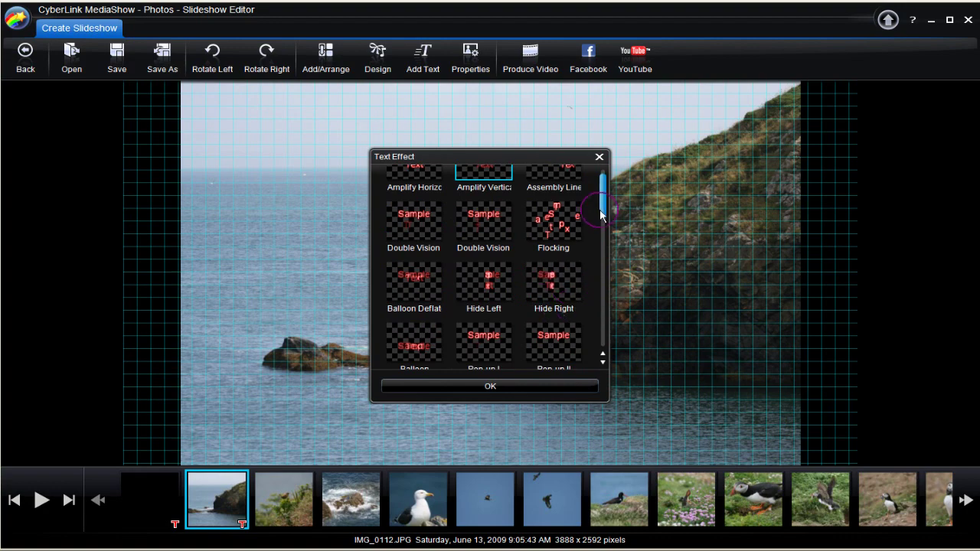
scroll(429, 253, "down", 2)
scroll(561, 306, "down", 3)
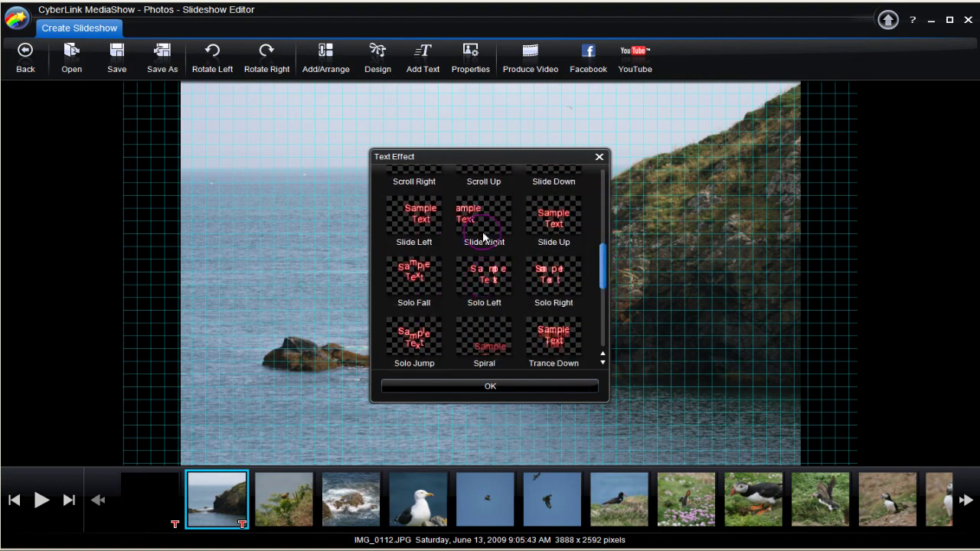
scroll(466, 278, "down", 2)
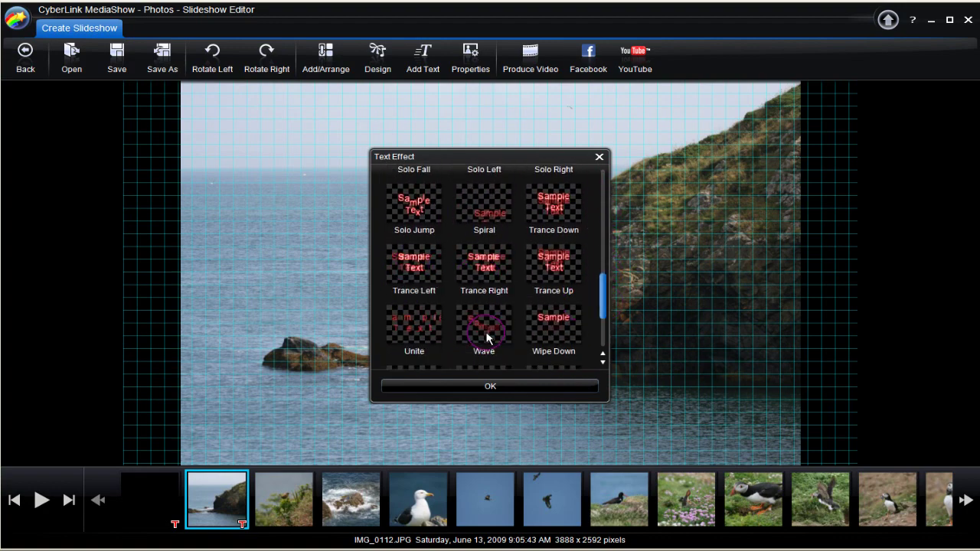
scroll(605, 327, "down", 1)
left_click(486, 313)
left_click(496, 387)
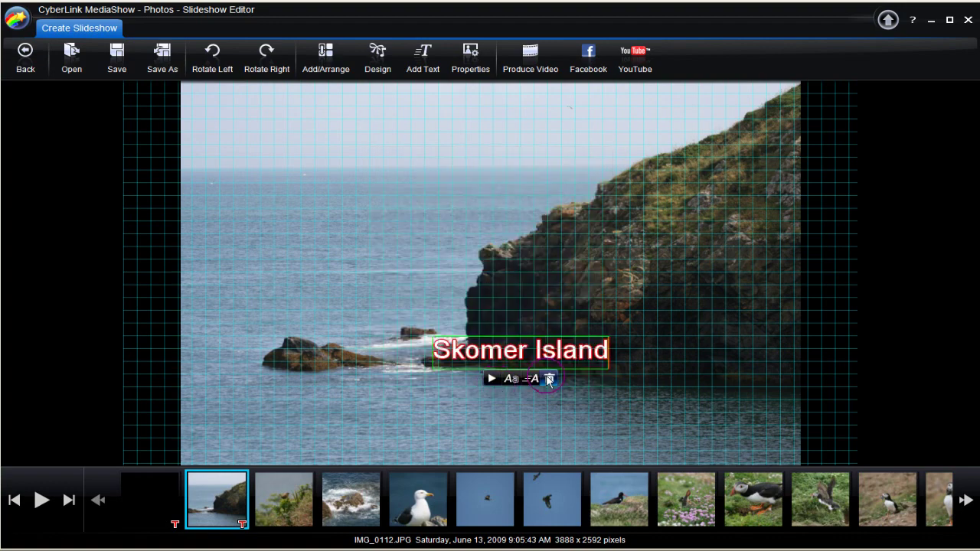
left_click_drag(496, 354, 282, 237)
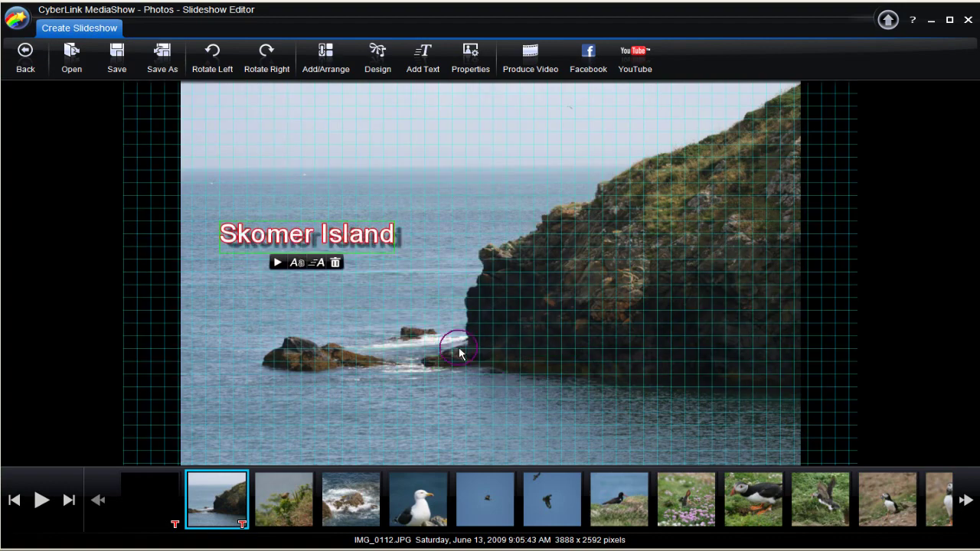
left_click(470, 55)
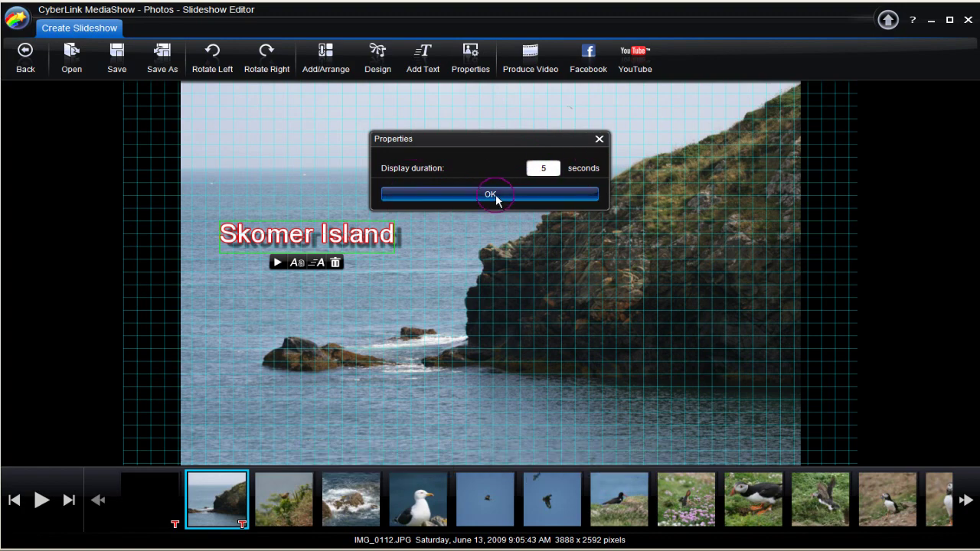
Keep the 5-second duration and set MPEG-2 output to 1920x1080 16:9
left_click(493, 195)
left_click(546, 83)
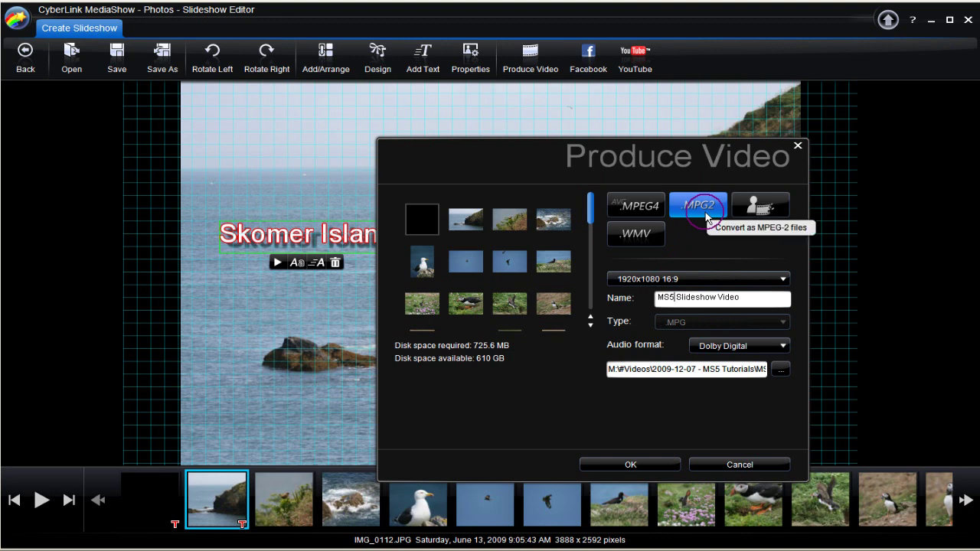
left_click(782, 278)
left_click(657, 351)
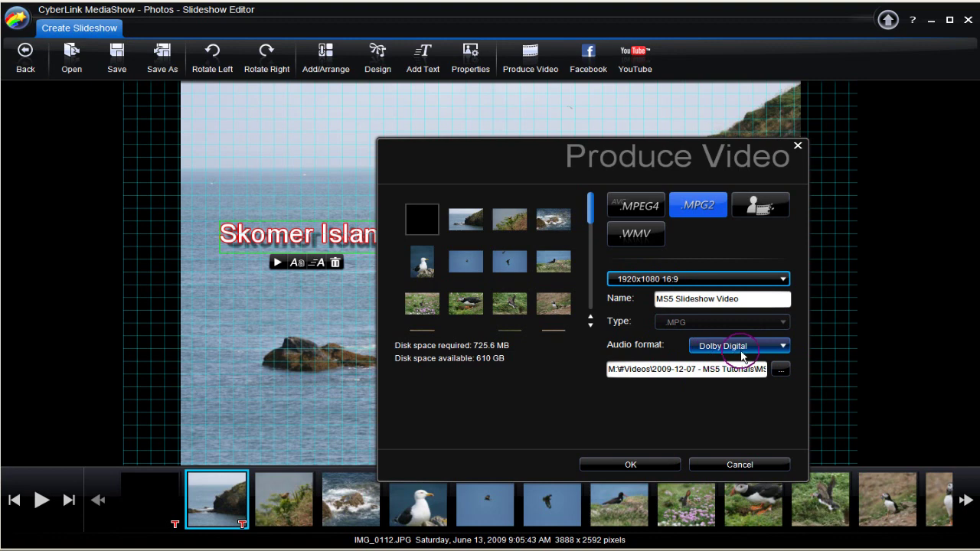
Choose Dolby Digital audio and an output folder, then produce the video
left_click(777, 349)
left_click(781, 367)
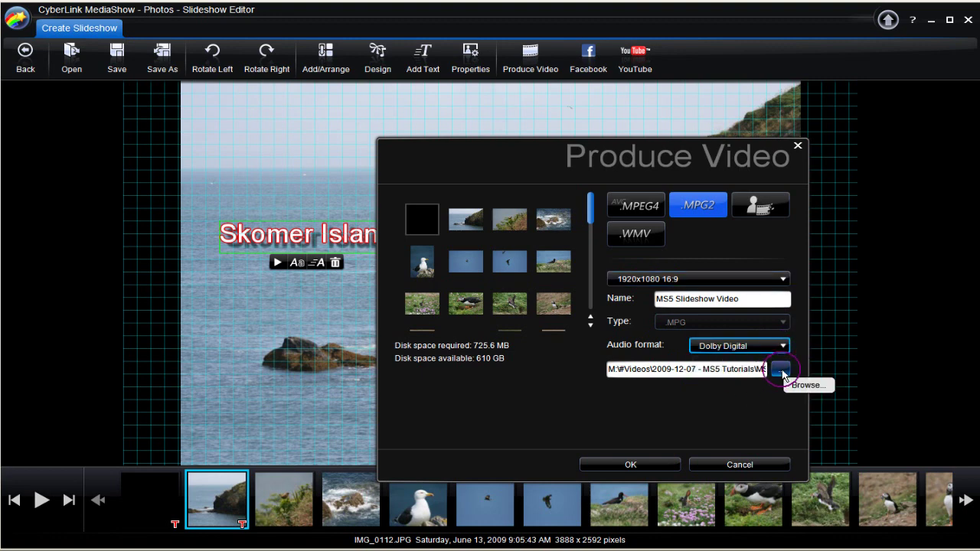
left_click(780, 370)
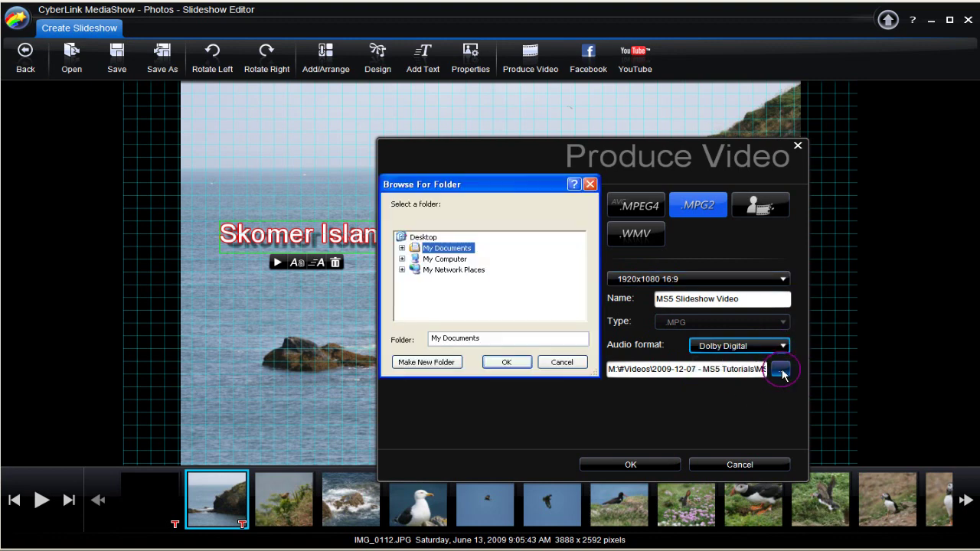
left_click(507, 362)
left_click(630, 465)
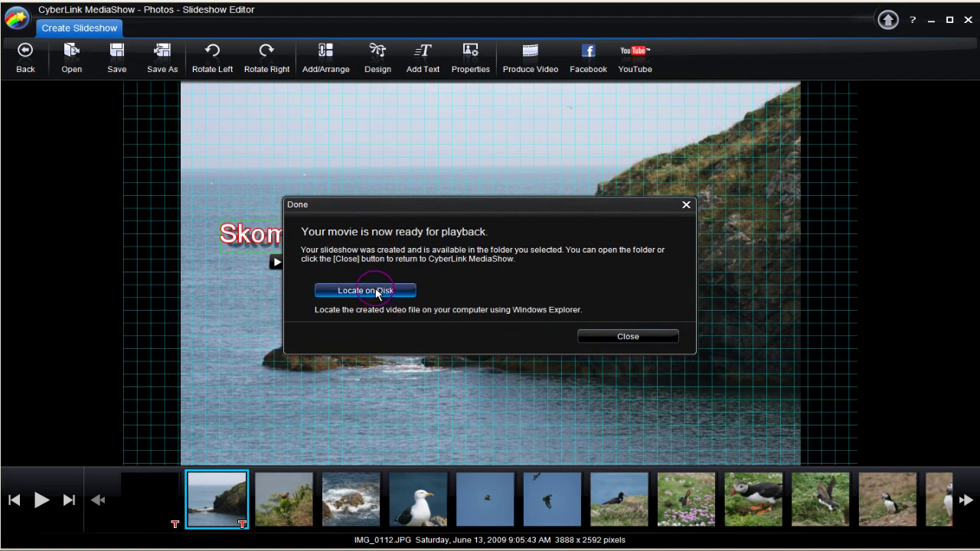
Locate MS5 Slideshow Video.MPG on disk, close Explorer, and dismiss the Done message
left_click(379, 290)
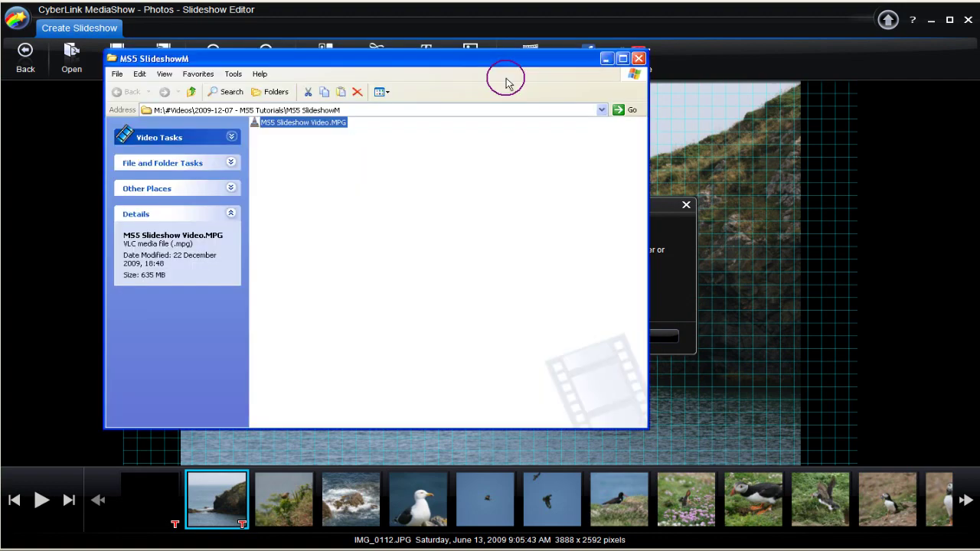
left_click(638, 58)
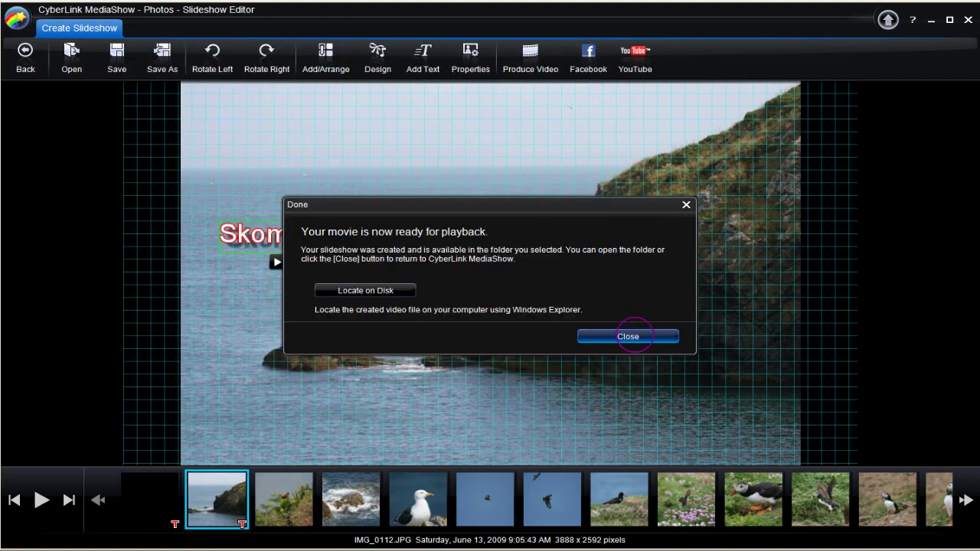
left_click(627, 336)
Save the project as 001.mse, then play the slideshow full screen and return
left_click(161, 58)
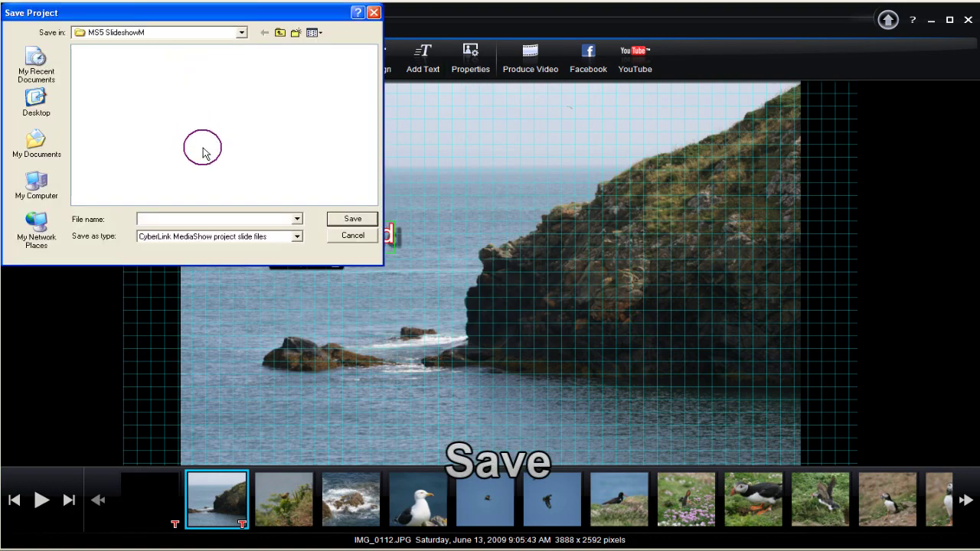
type("001")
left_click(344, 219)
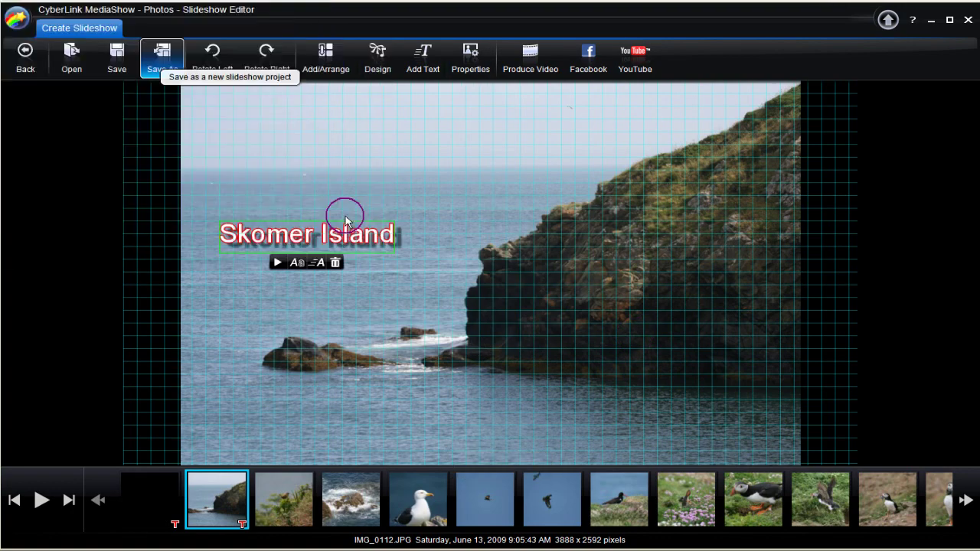
left_click(41, 499)
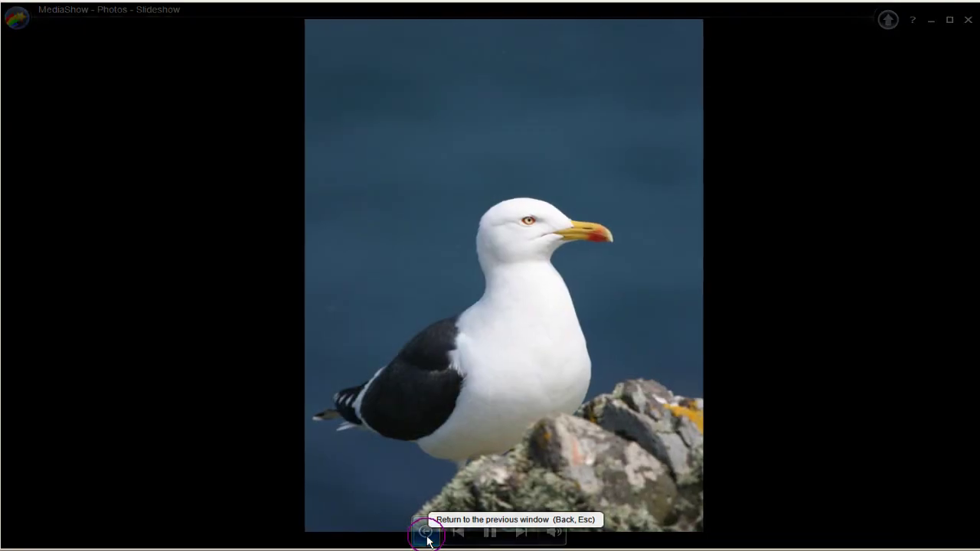
left_click(428, 533)
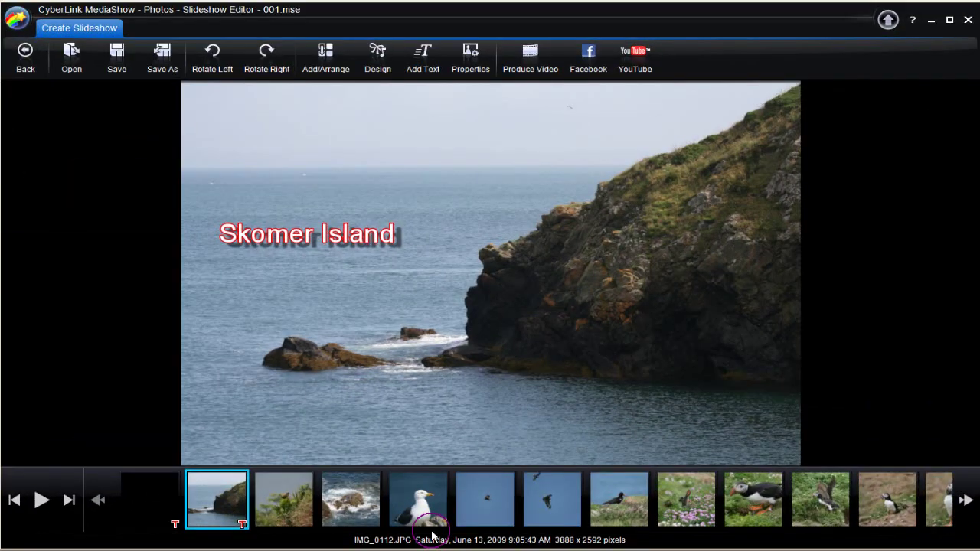